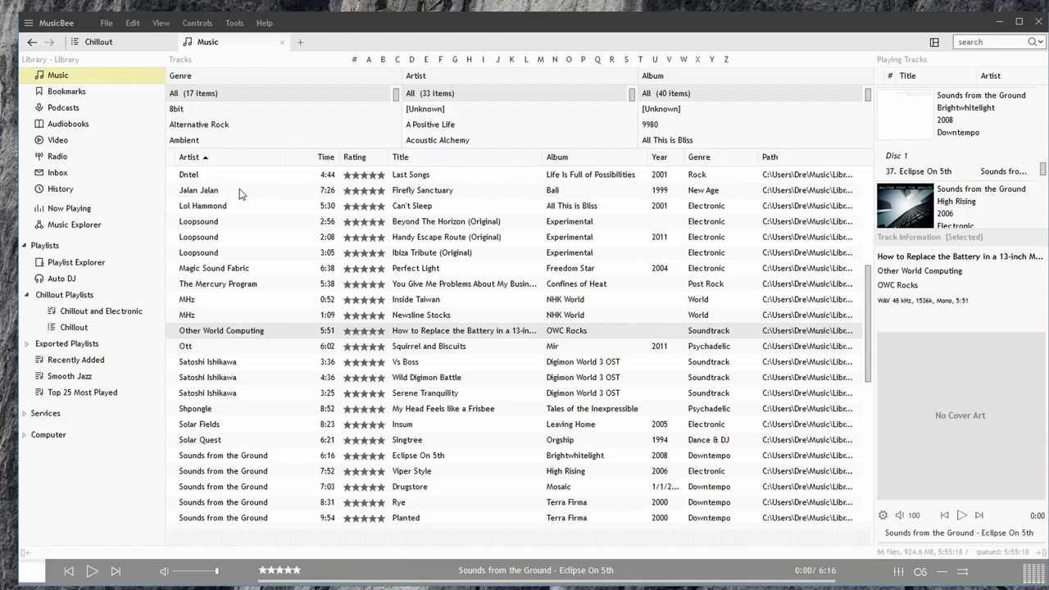
- Reorder the Music library's track columns to Title, Time, Rating, Artist, Album, Genre, Year, Path
mouse_move(208, 166)
left_mouse_down()
mouse_move(383, 163)
mouse_move(193, 167)
left_mouse_up()
left_click_drag(449, 162, 615, 162)
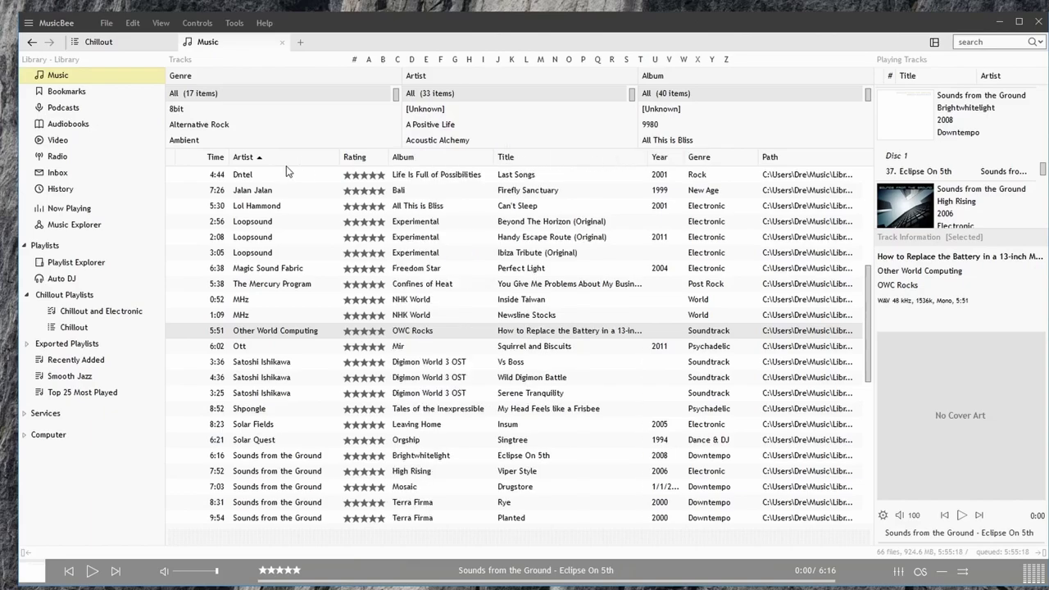
left_click_drag(297, 160, 344, 163)
left_click_drag(506, 160, 187, 168)
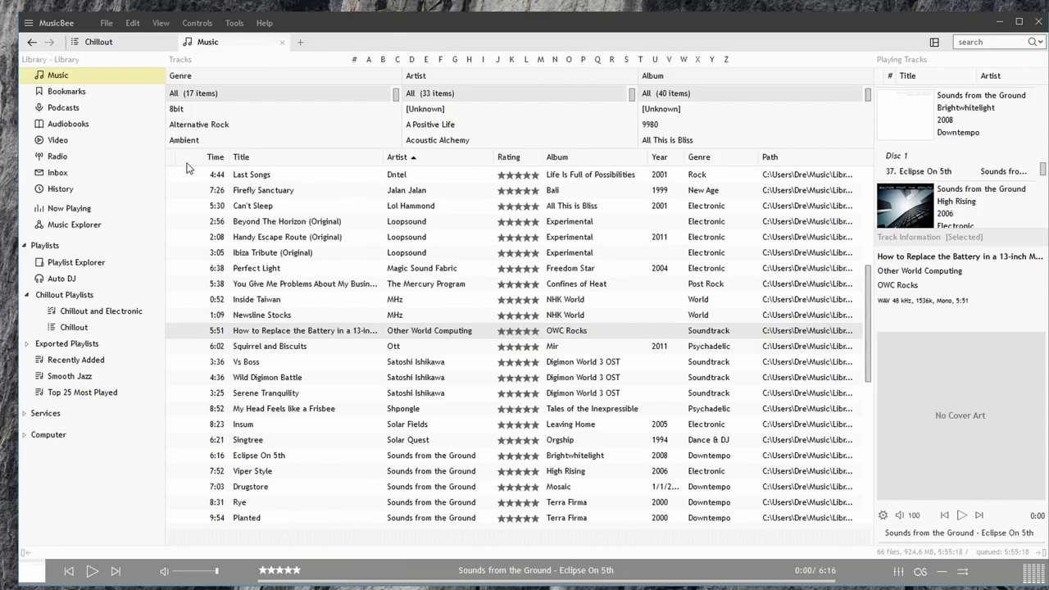
left_click_drag(288, 164, 183, 164)
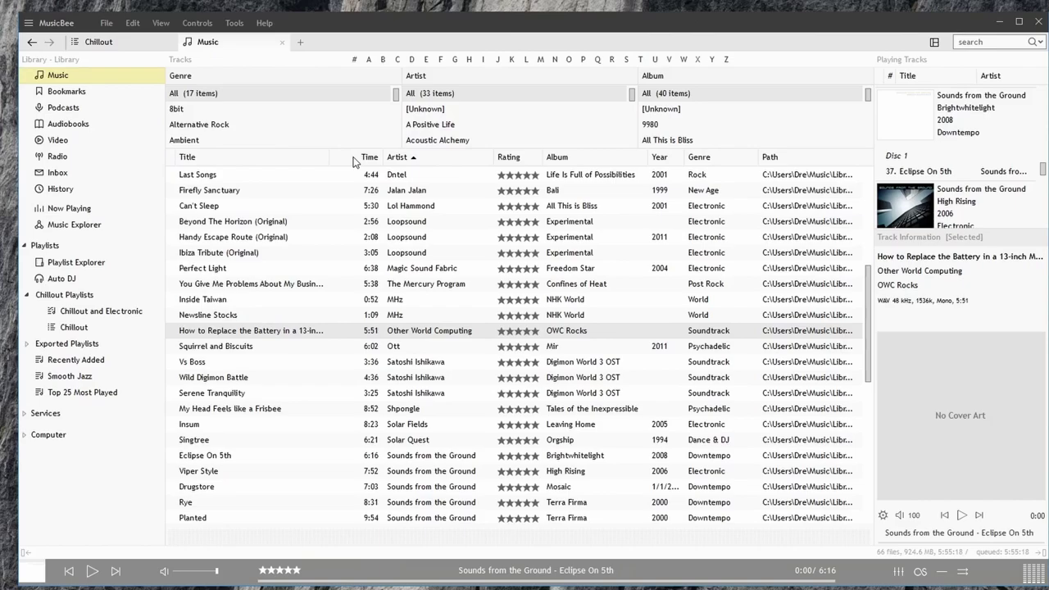
left_click_drag(502, 160, 384, 159)
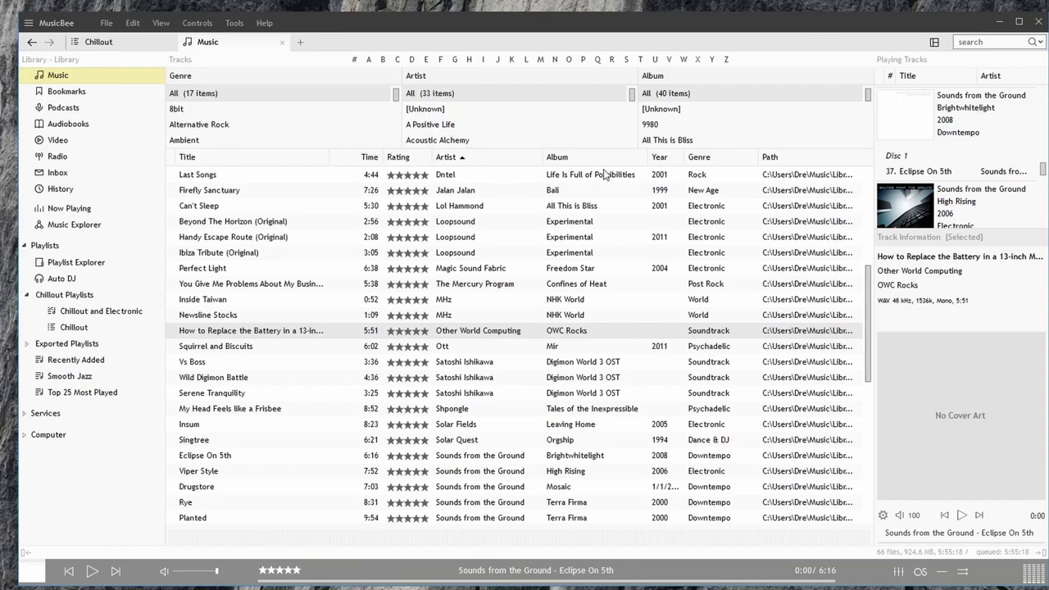
left_click_drag(736, 160, 655, 160)
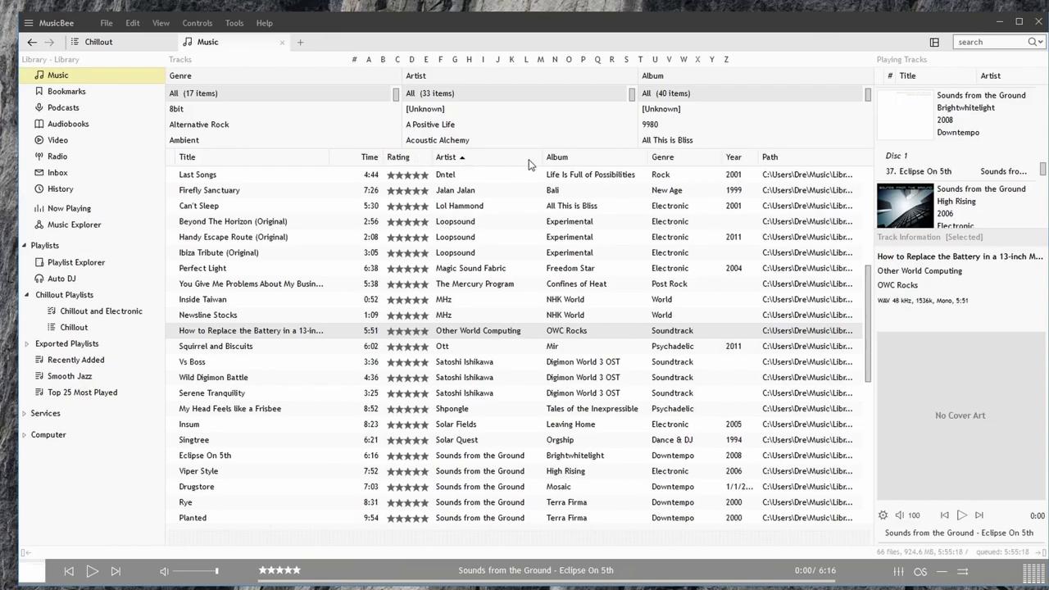
- Replace the Year field with Play Count in the Music track list and place that column between Genre and Path
right_click(621, 162)
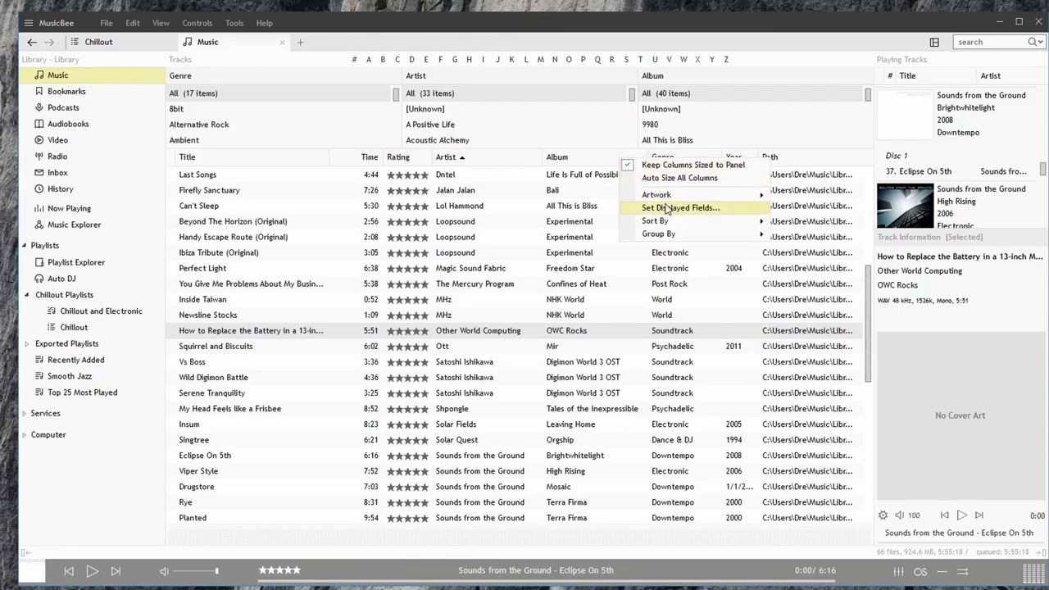
left_click(741, 211)
left_click_drag(739, 112, 445, 75)
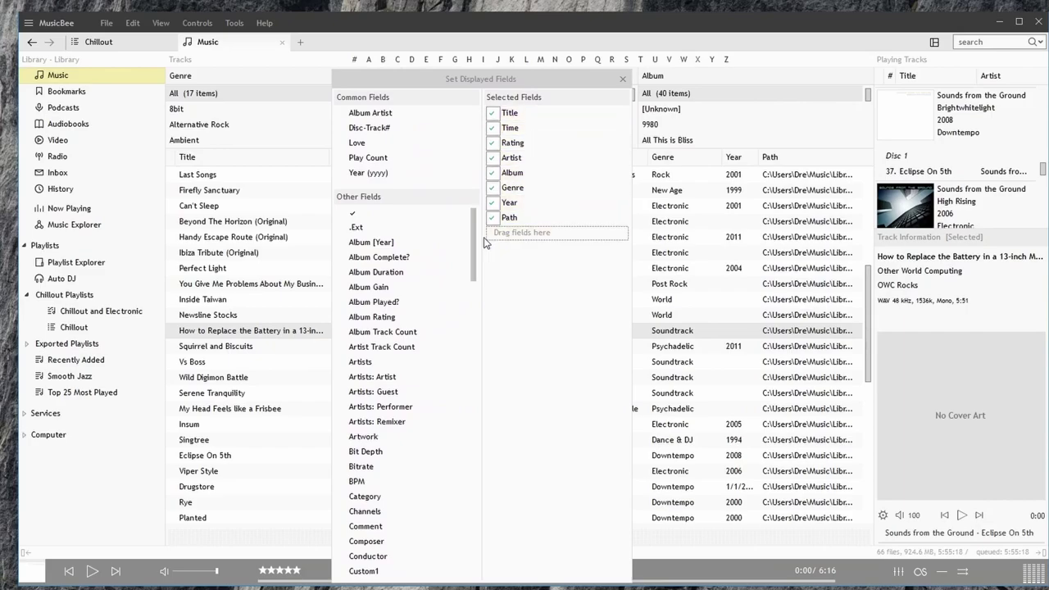
left_click_drag(471, 222, 491, 207)
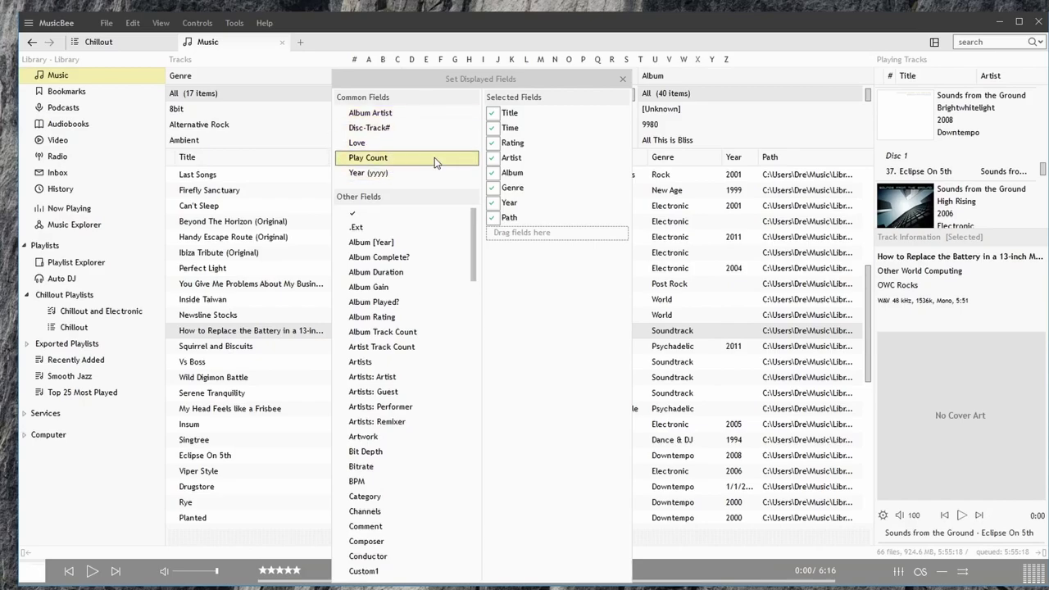
left_click(495, 205)
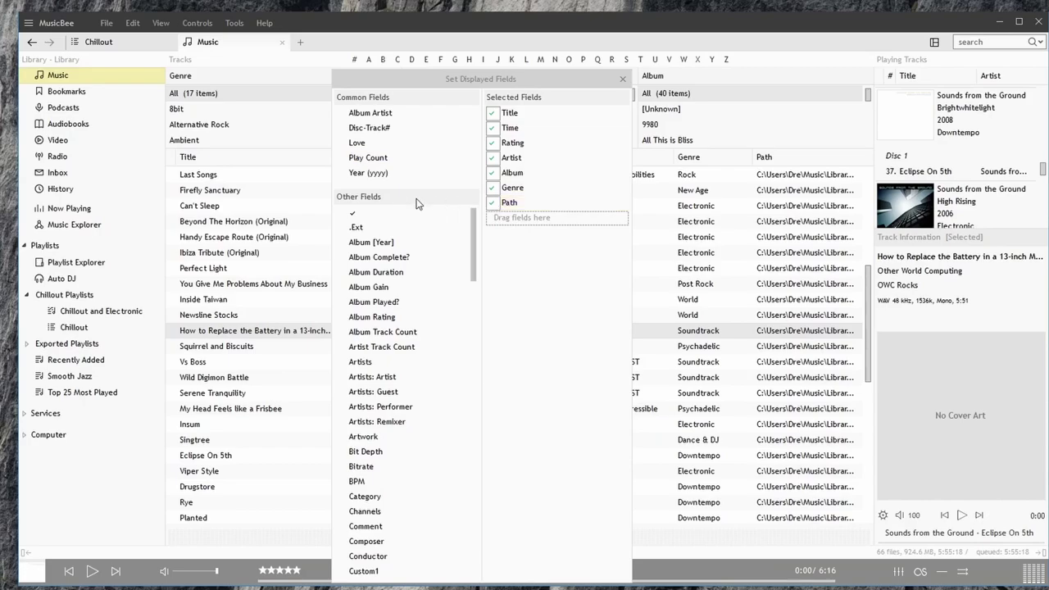
left_click(342, 159)
left_click_drag(853, 164, 742, 170)
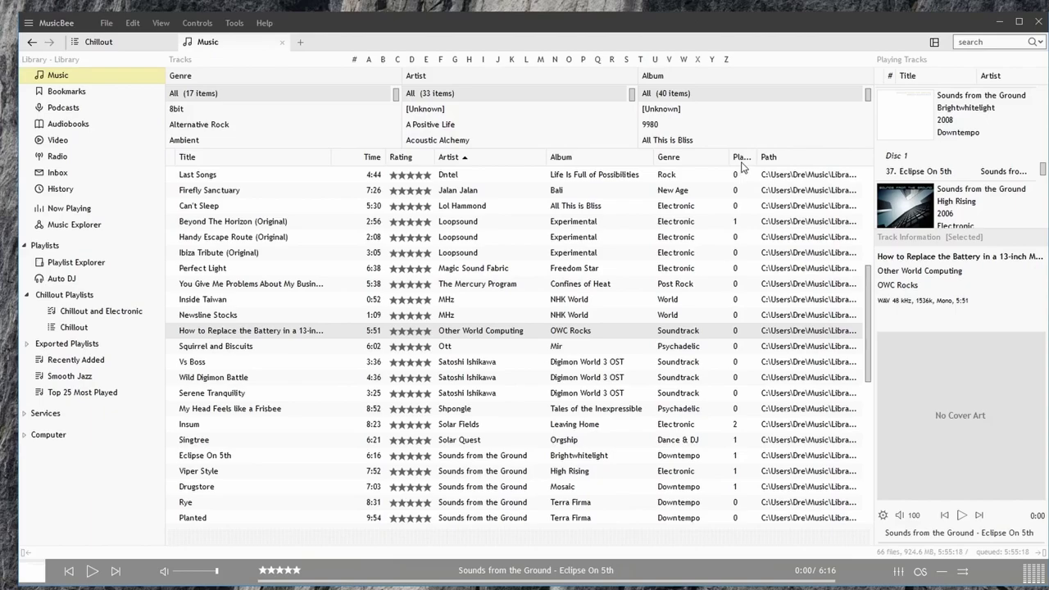
- Auto-size all columns in the Music library's track list
right_click(702, 164)
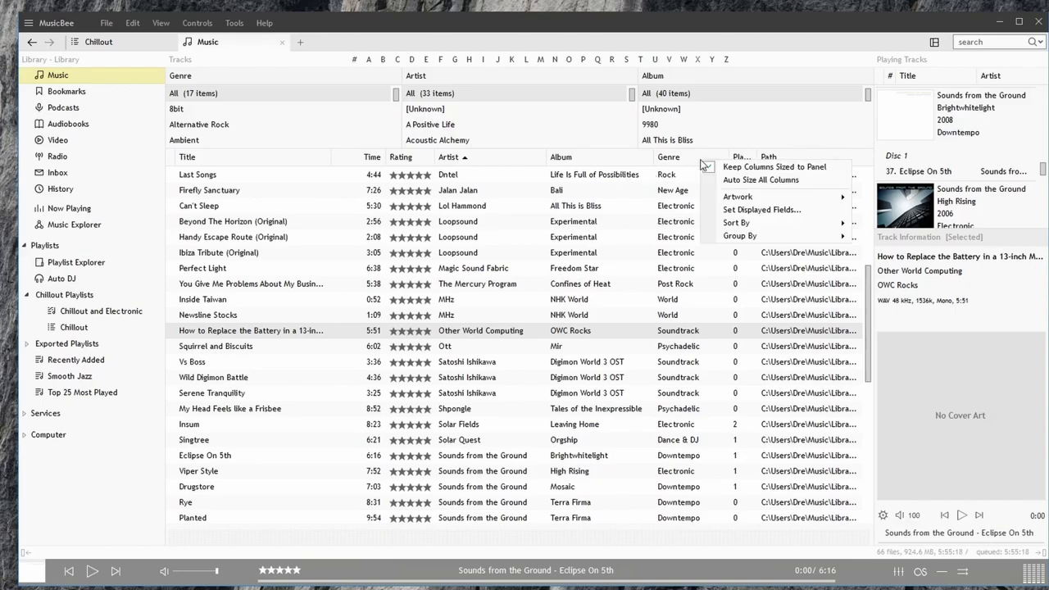
left_click(761, 181)
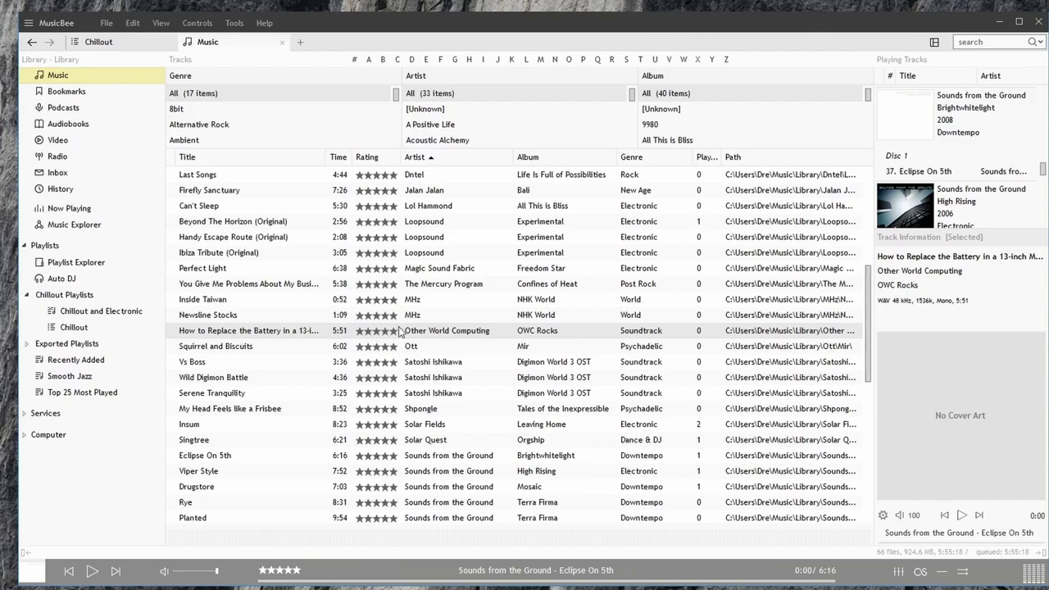
left_click_drag(871, 305, 874, 237)
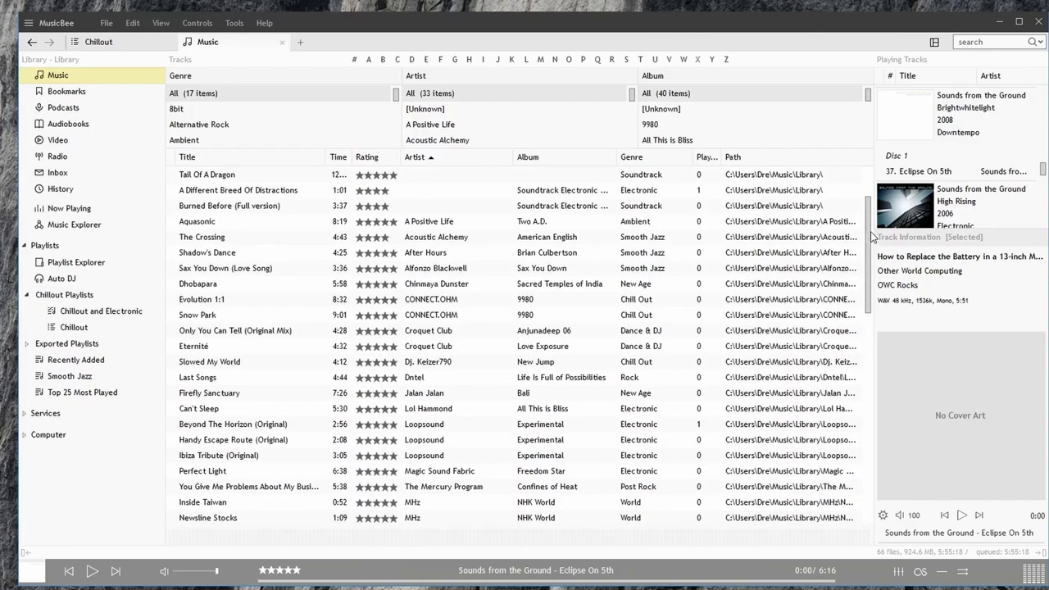
- Open the Chillout playlist and reorder its columns to #, Title, Time, Rating, Artist, Album, Genre
left_click(80, 328)
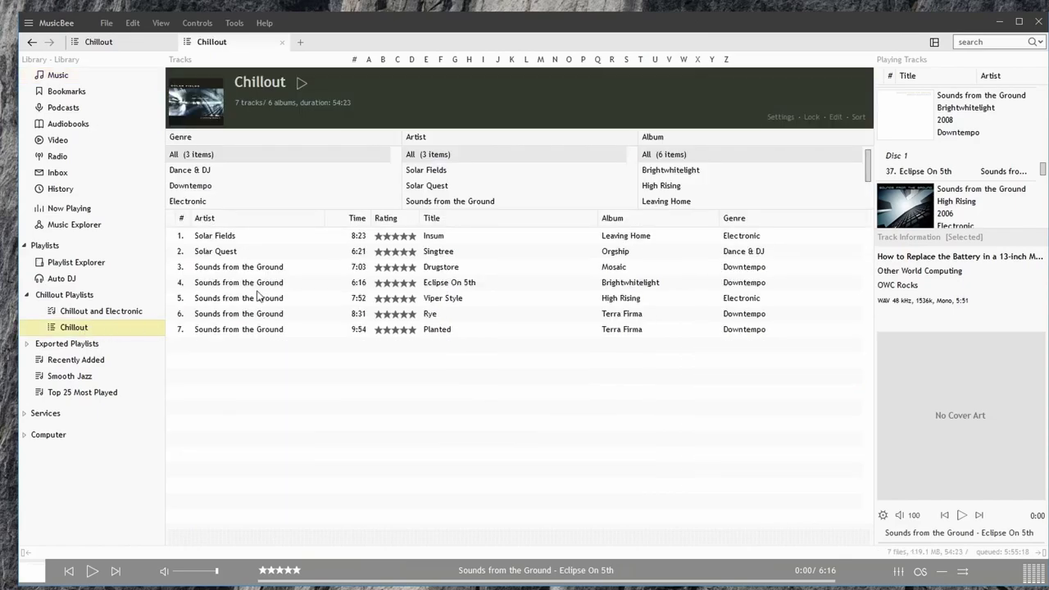
left_click_drag(692, 217, 446, 229)
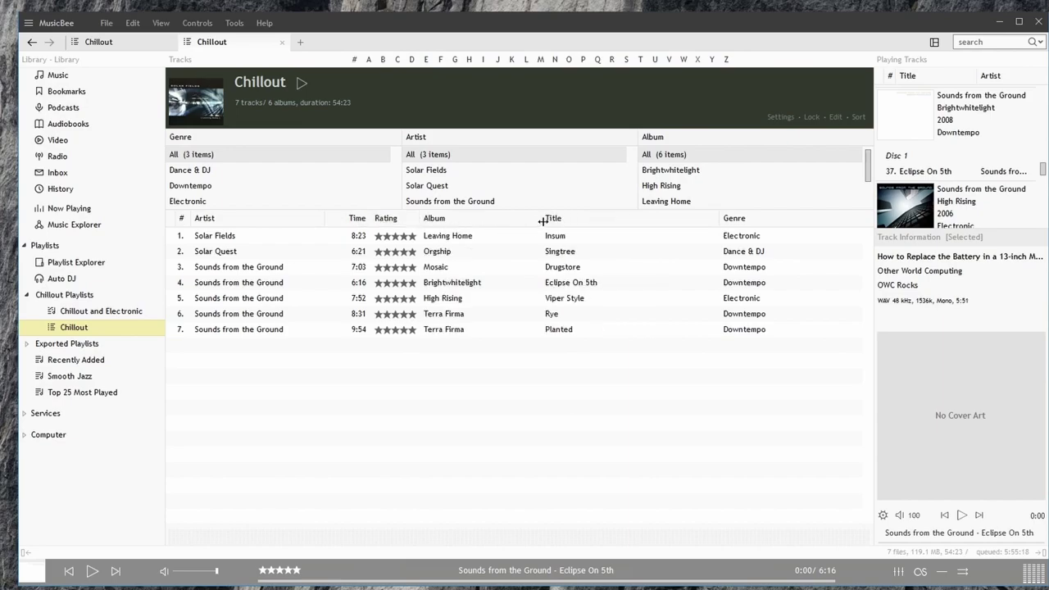
left_click_drag(562, 223, 205, 222)
left_click_drag(373, 222, 187, 218)
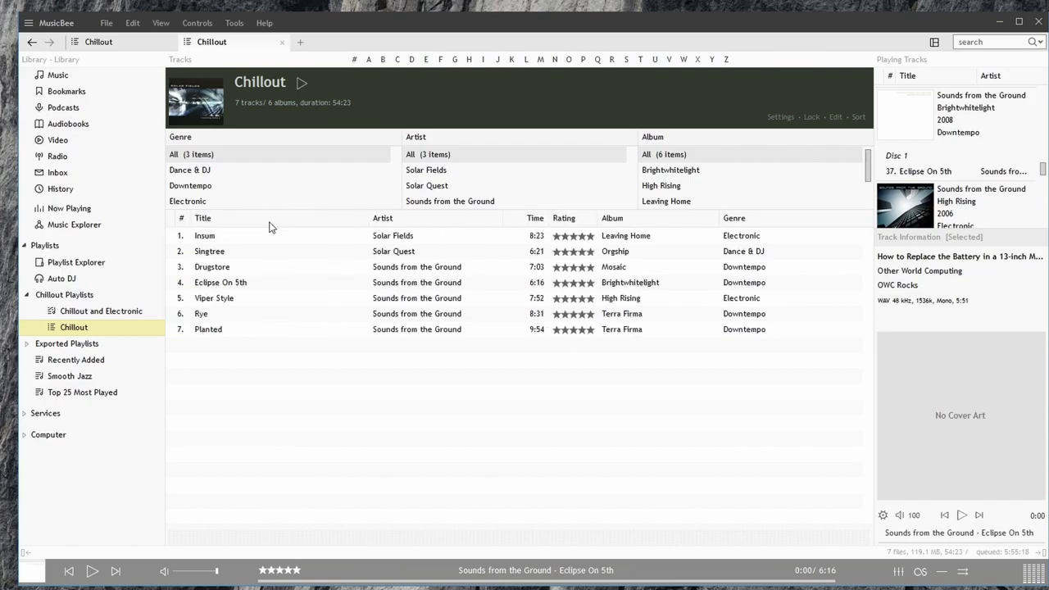
left_click_drag(542, 225, 385, 226)
left_click_drag(577, 226, 440, 228)
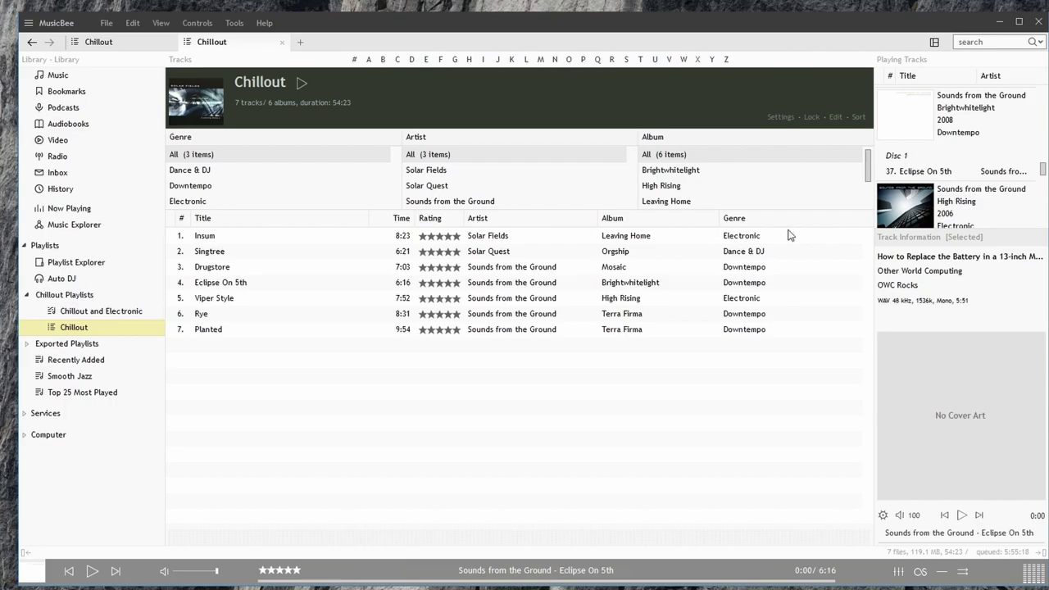
- Remove Genre from the displayed fields of the Chillout playlist
right_click(740, 222)
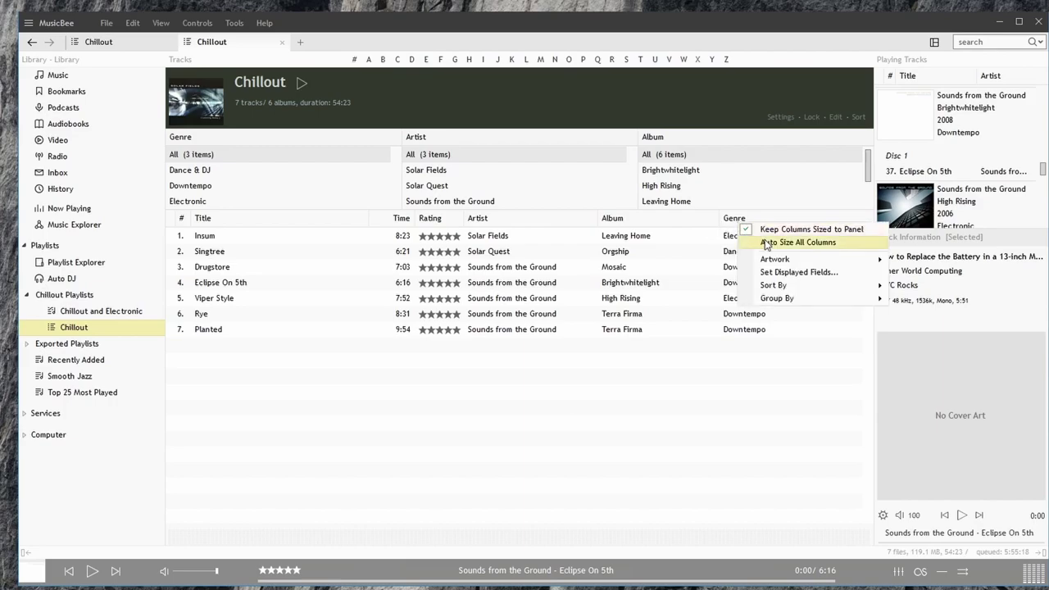
left_click(779, 272)
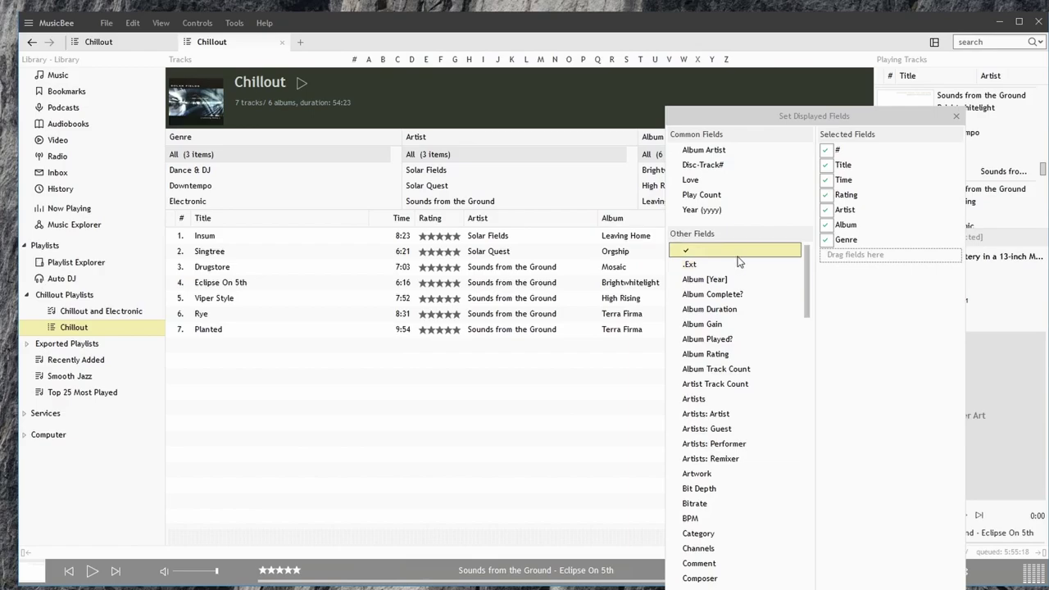
- Create a new regular playlist in the Chillout Playlists folder
right_click(58, 300)
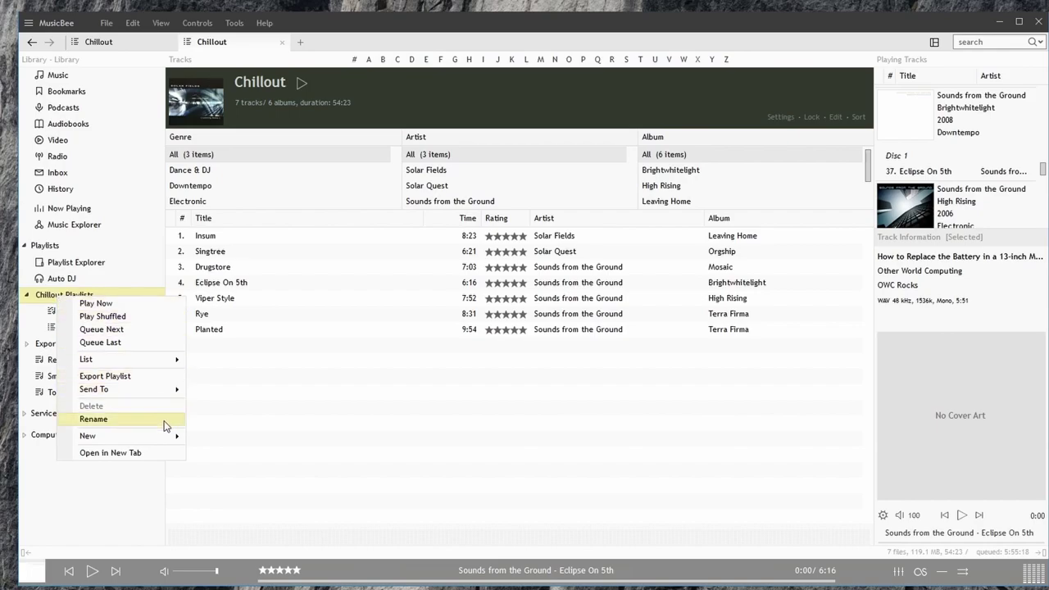
mouse_move(166, 435)
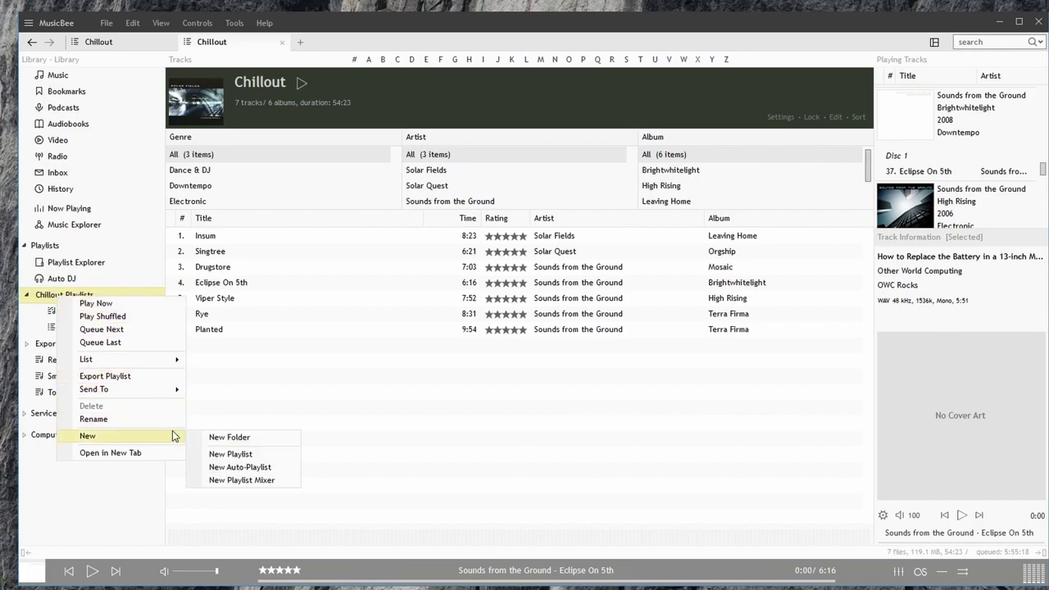
left_click(266, 452)
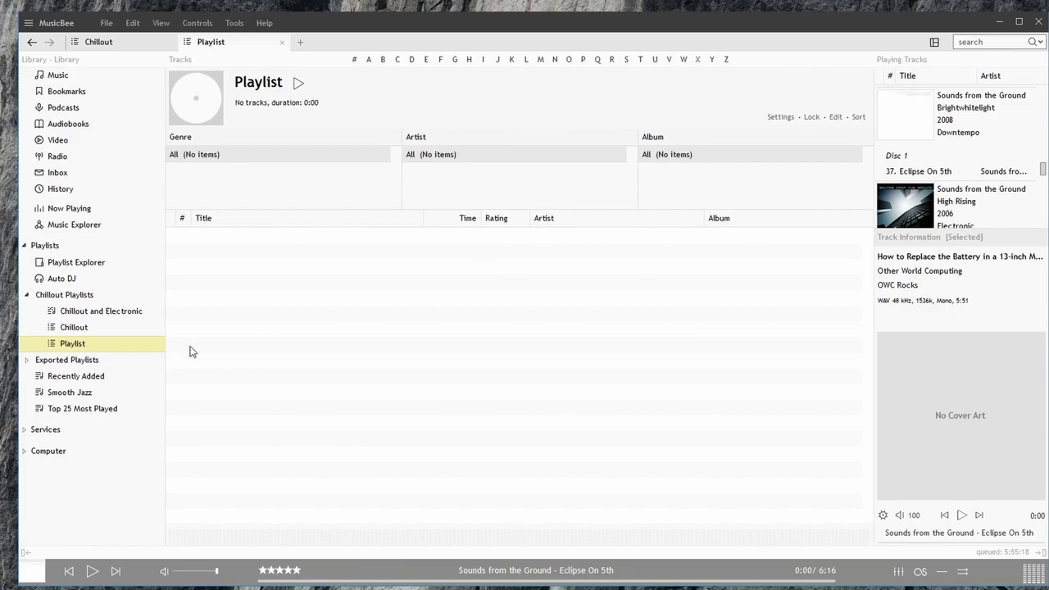
- Reopen the Chillout playlist to compare its column layout with the new playlist's, keeping its name
left_click(84, 330)
left_click(85, 332)
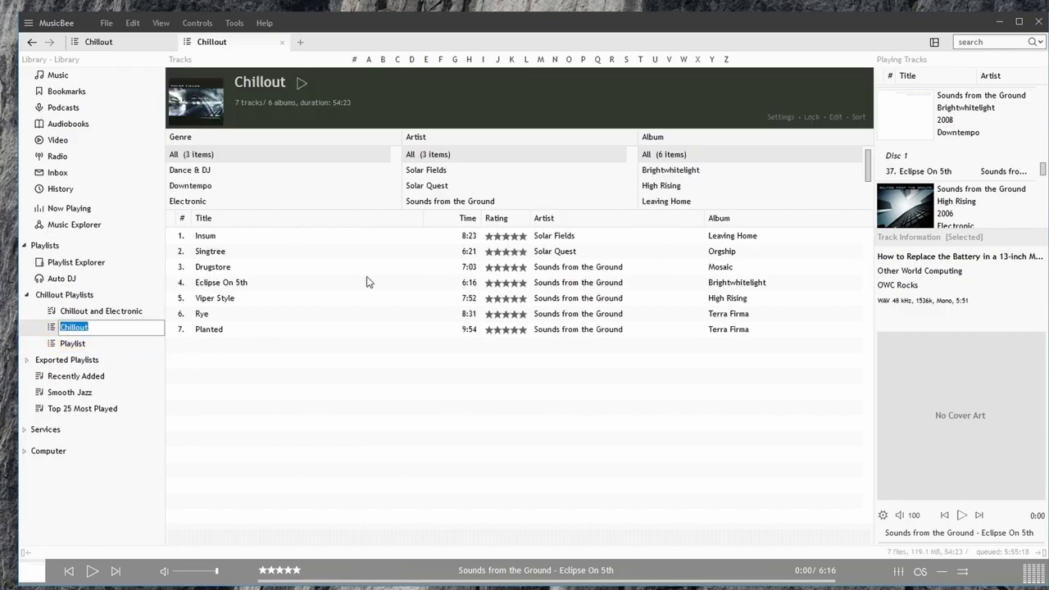
key("Escape")
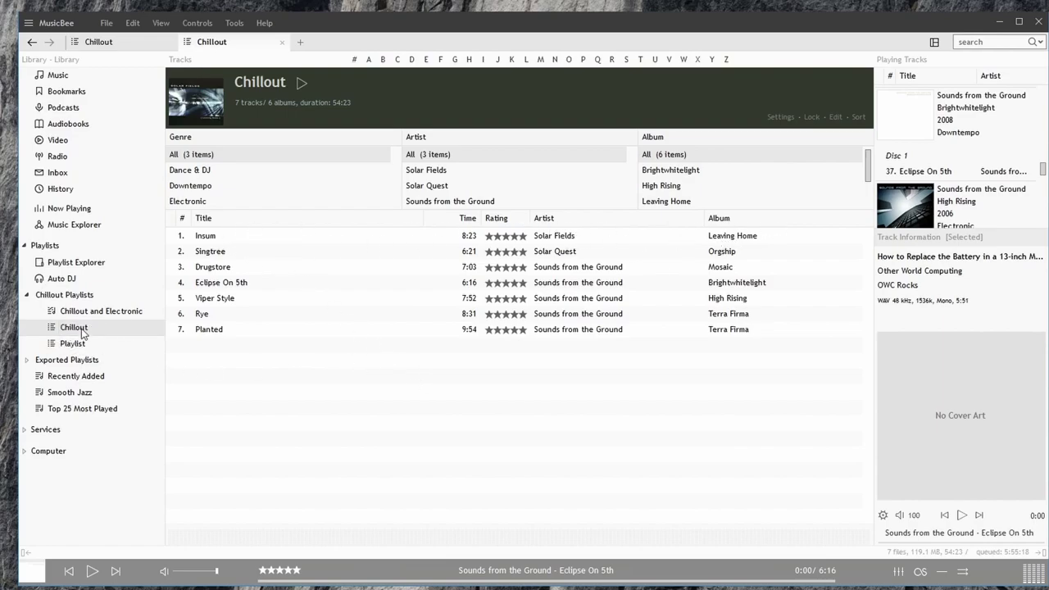
- Open the Chillout and Electronic playlist and display its track artwork as Small Picture
left_click(84, 312)
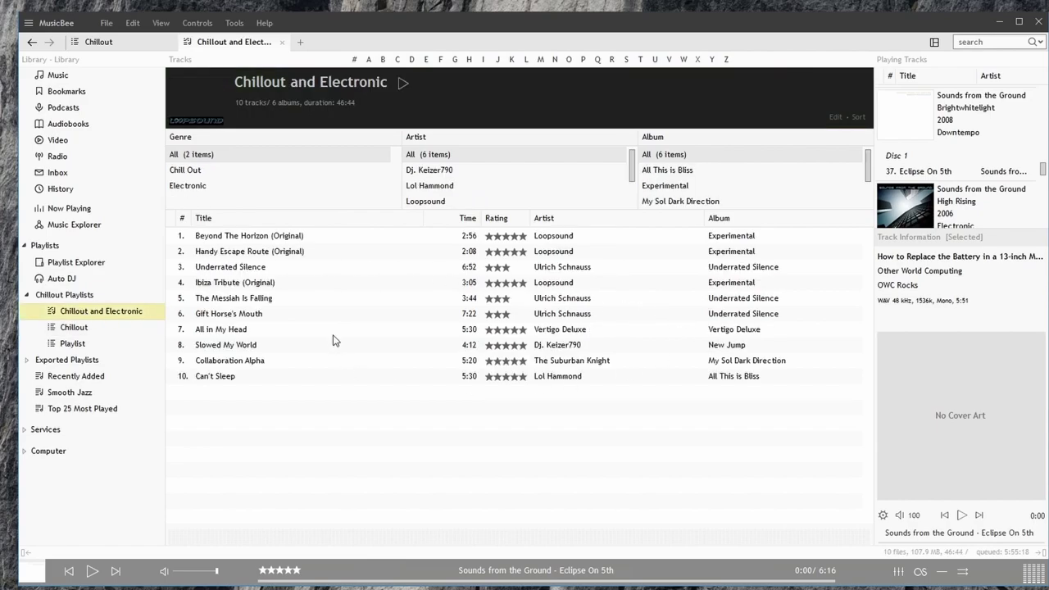
right_click(268, 220)
mouse_move(310, 253)
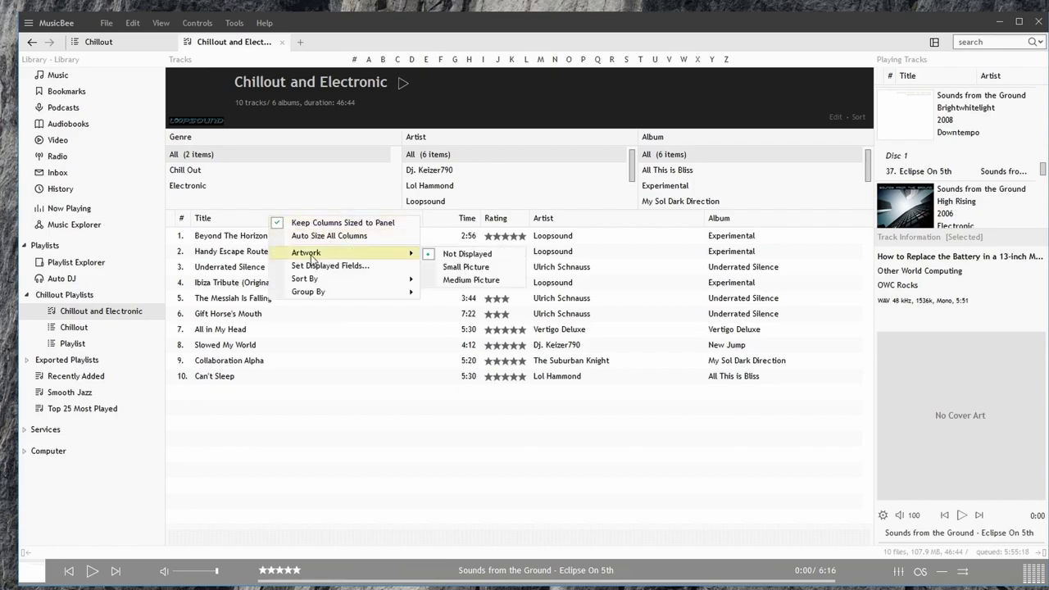
left_click(465, 267)
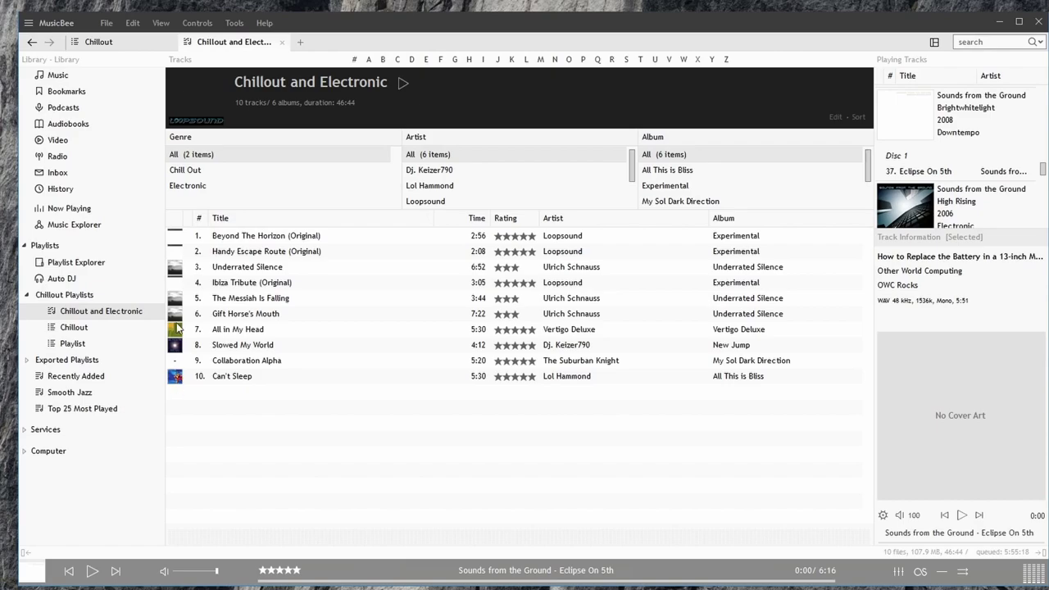
- Set the track artwork in the Chillout and Electronic playlist to Medium Picture
right_click(282, 225)
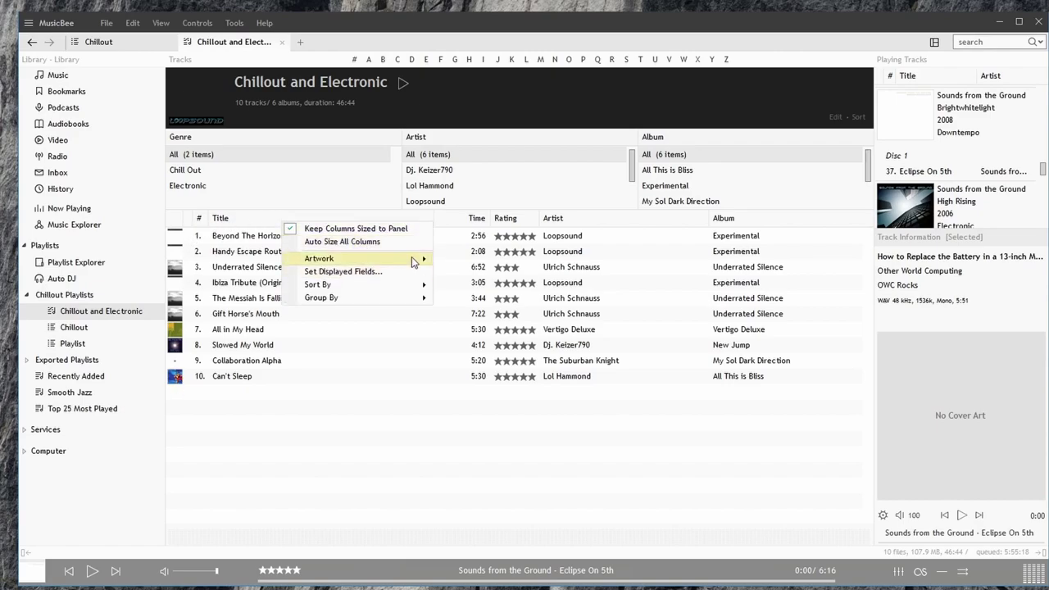
mouse_move(414, 260)
left_click(471, 287)
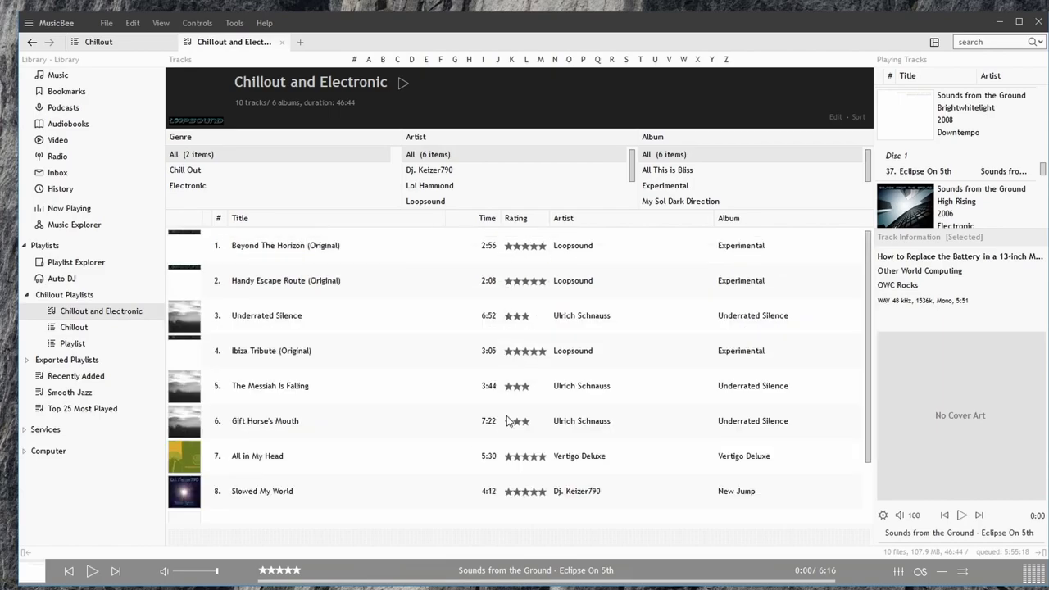
- Sort the Chillout and Electronic playlist by Album
right_click(289, 219)
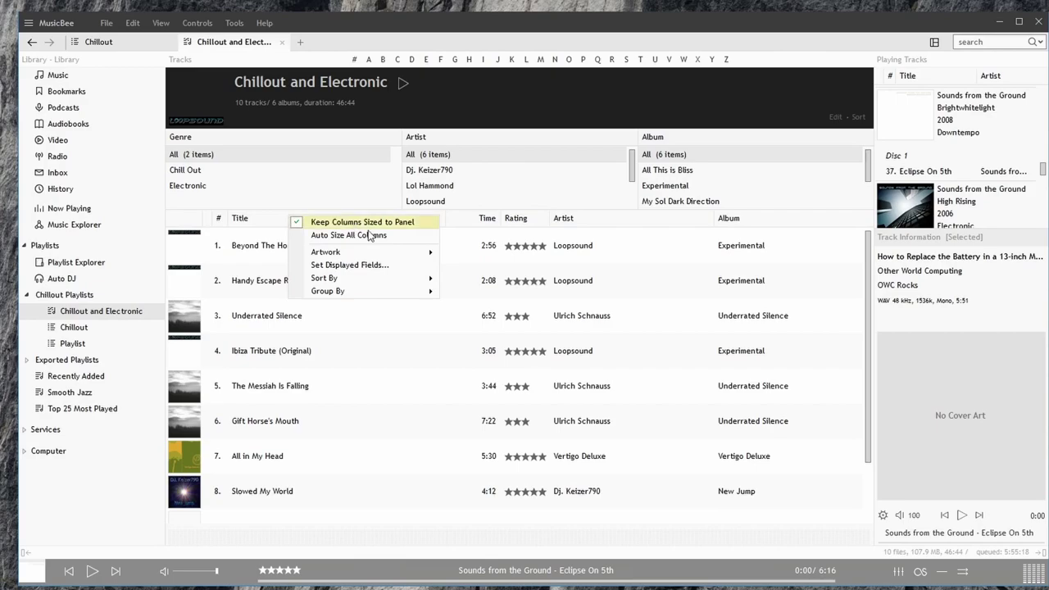
mouse_move(399, 280)
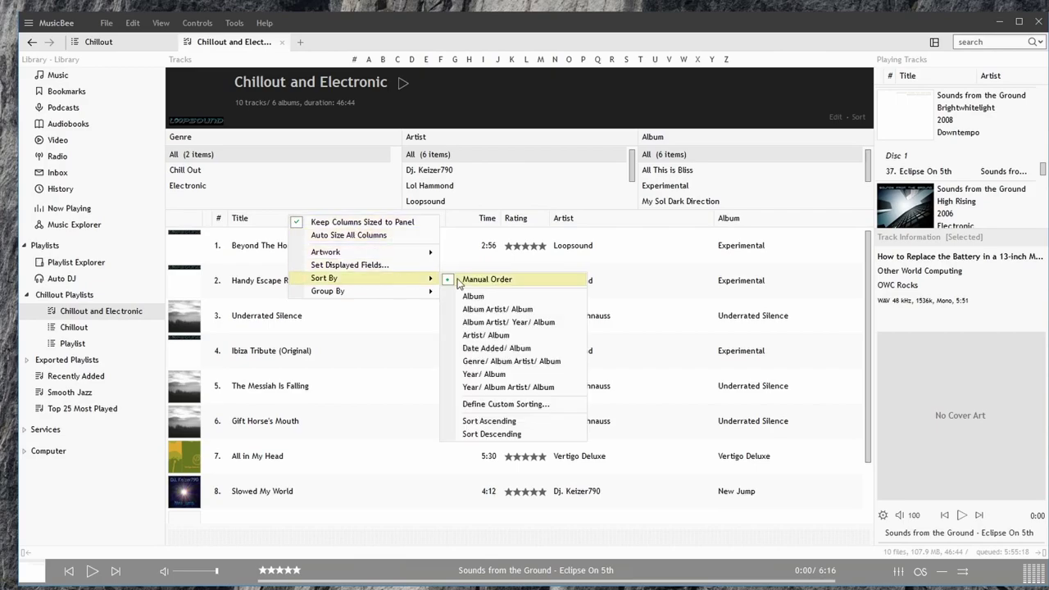
left_click(516, 295)
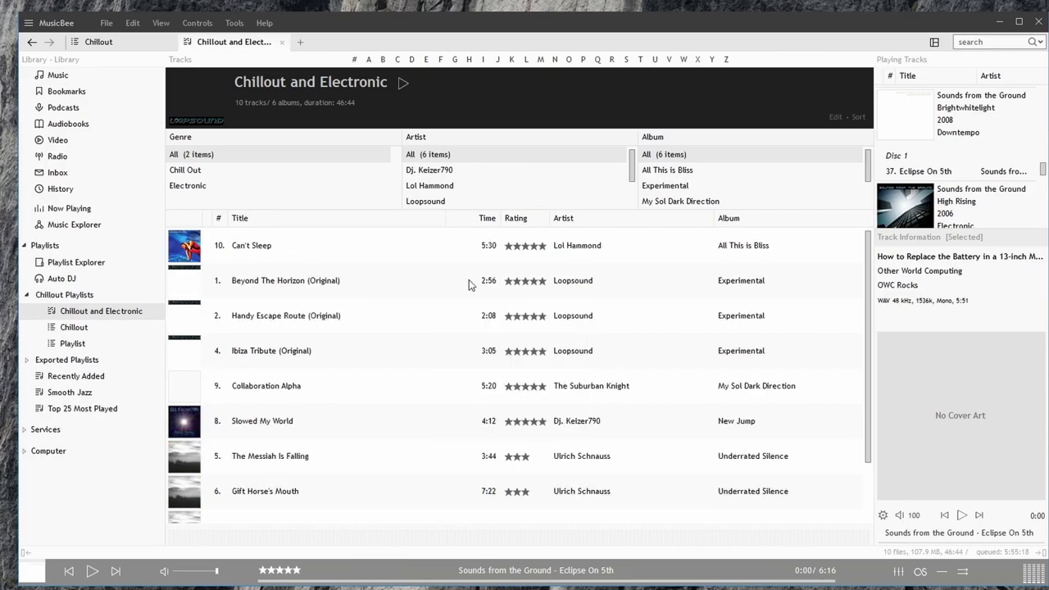
- Restore the Chillout and Electronic playlist's sorting to Manual Order
right_click(350, 224)
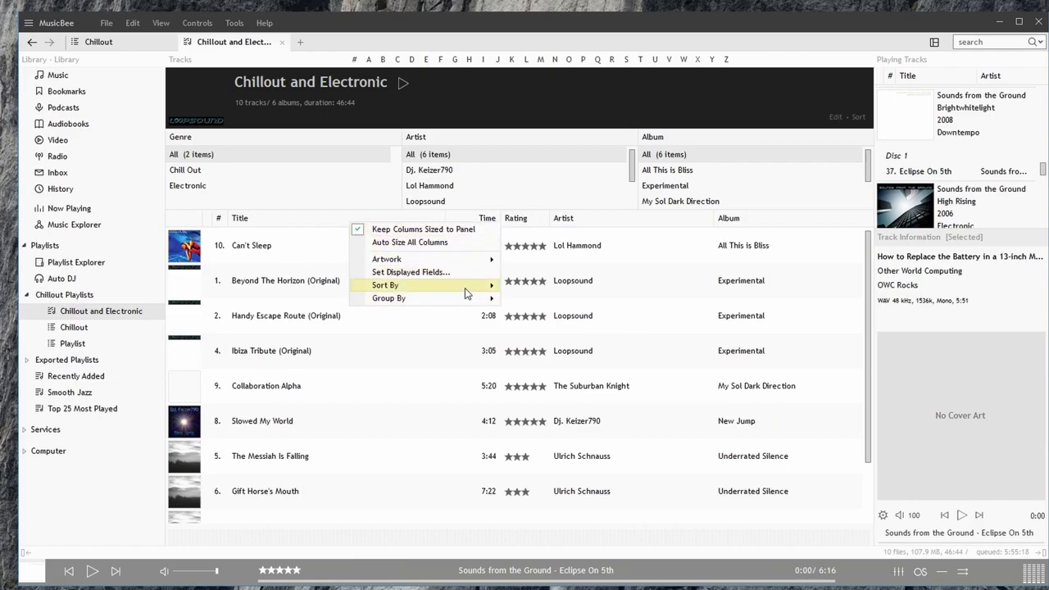
mouse_move(478, 293)
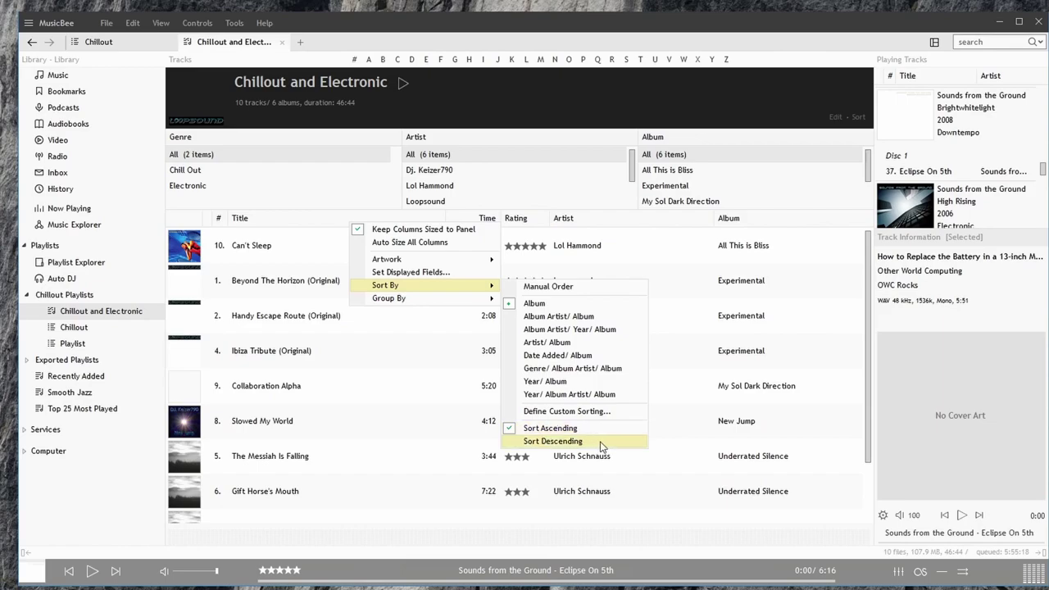
left_click(562, 288)
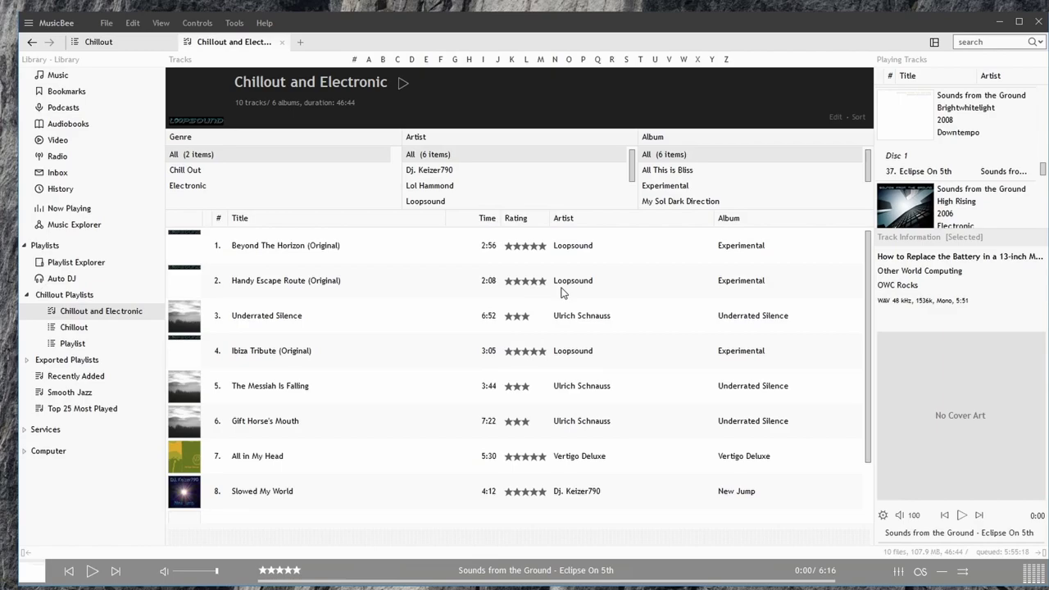
- Group the Chillout and Electronic playlist's tracks by Artist
right_click(376, 224)
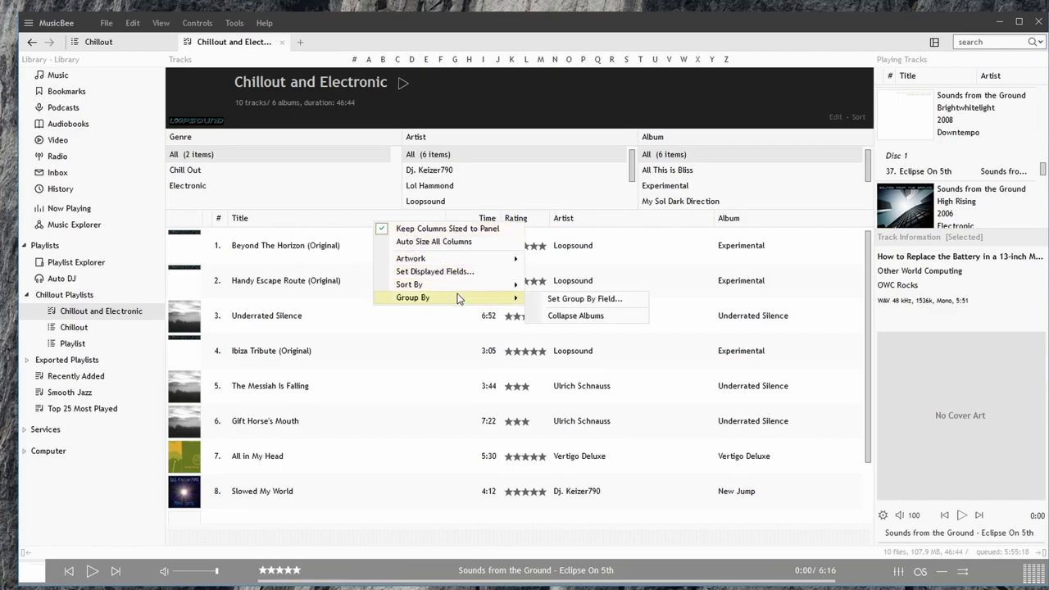
left_click(565, 300)
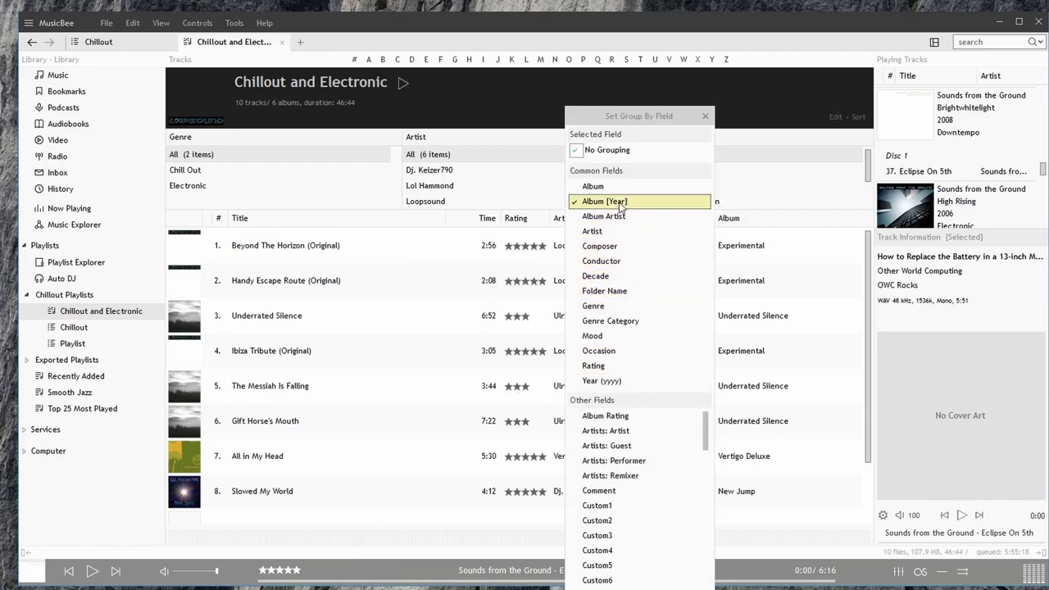
left_click(621, 231)
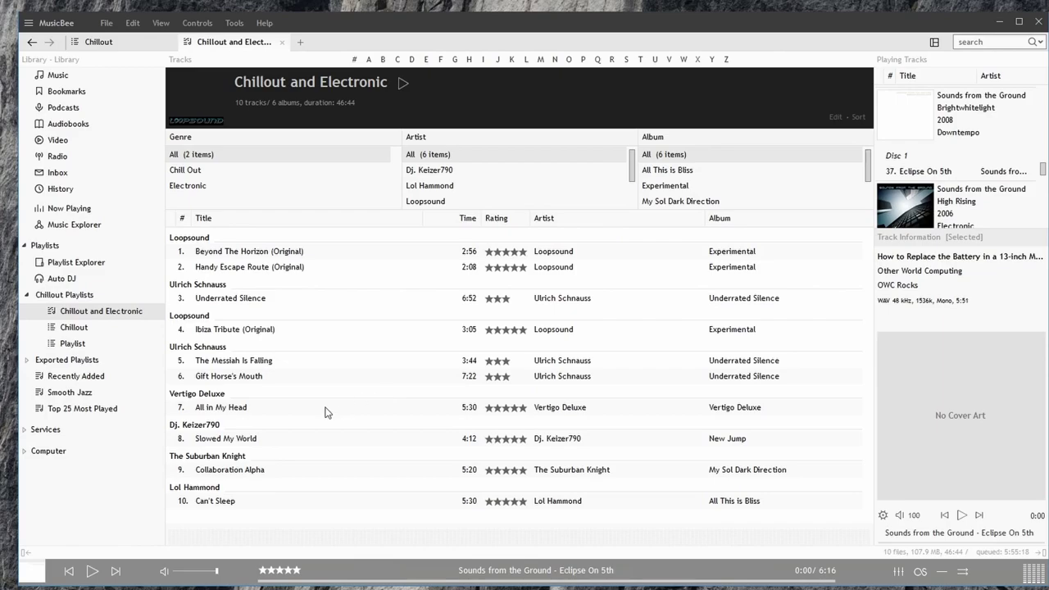
- Review the available group-by fields without changing the selection, and turn off grouping for the Chillout and Electronic playlist
right_click(253, 218)
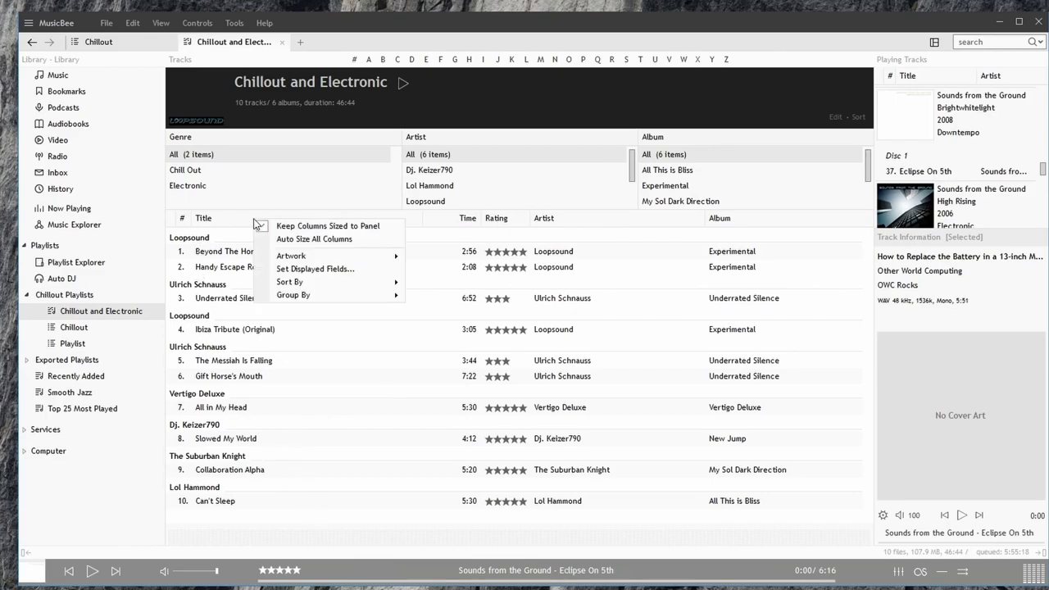
mouse_move(361, 295)
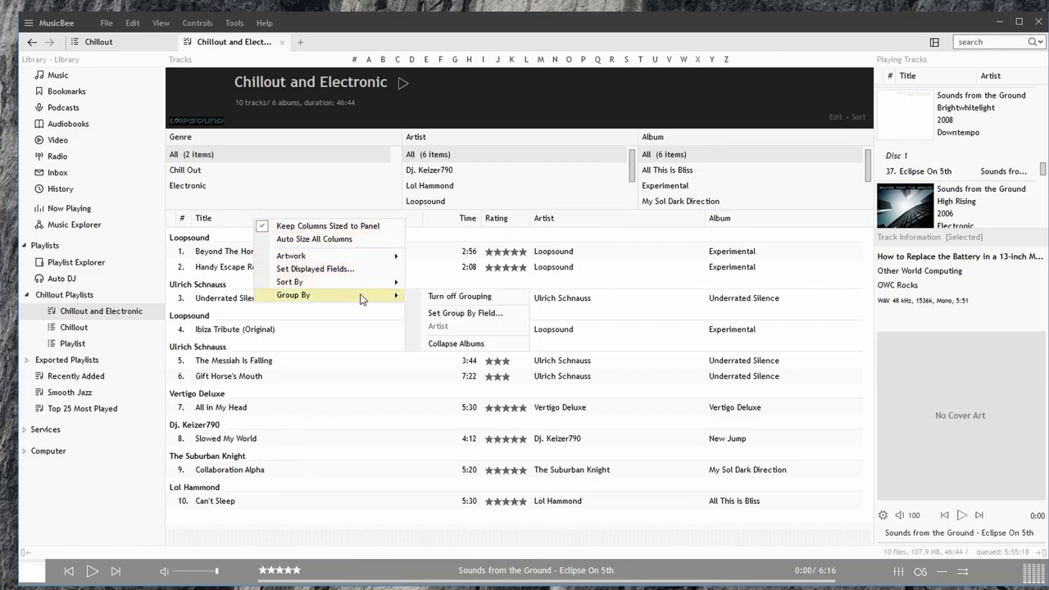
left_click(486, 317)
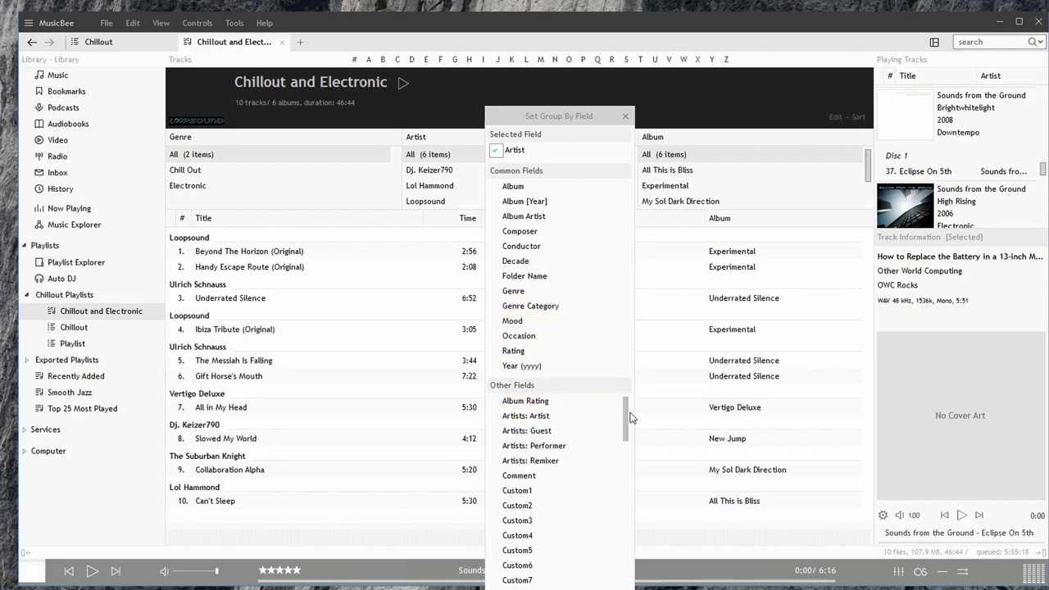
left_click(478, 266)
right_click(517, 218)
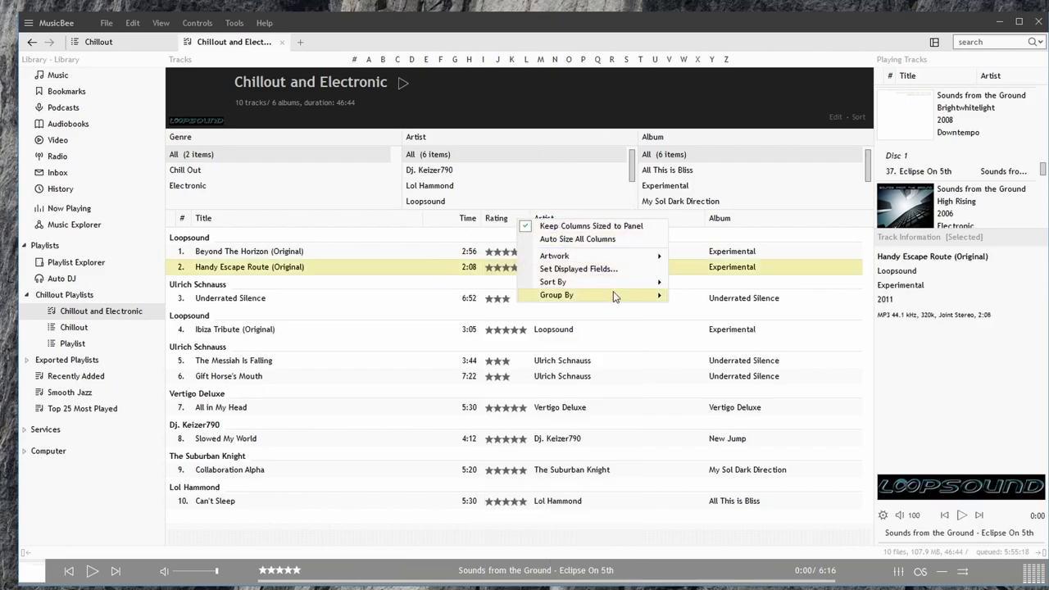
mouse_move(621, 297)
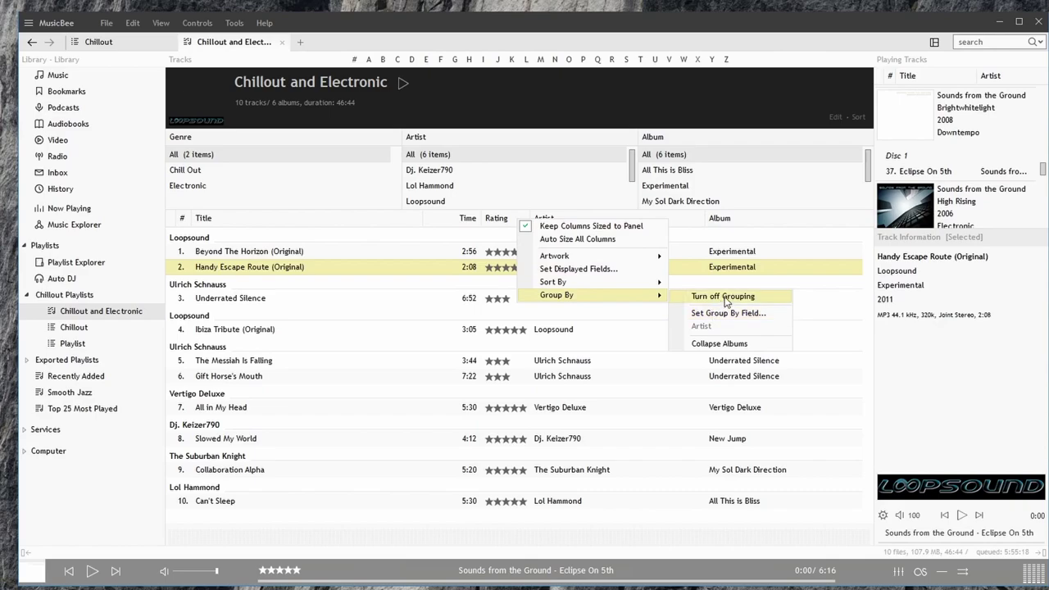
- Enable Collapse Albums for the Chillout and Electronic playlist
right_click(371, 217)
mouse_move(464, 299)
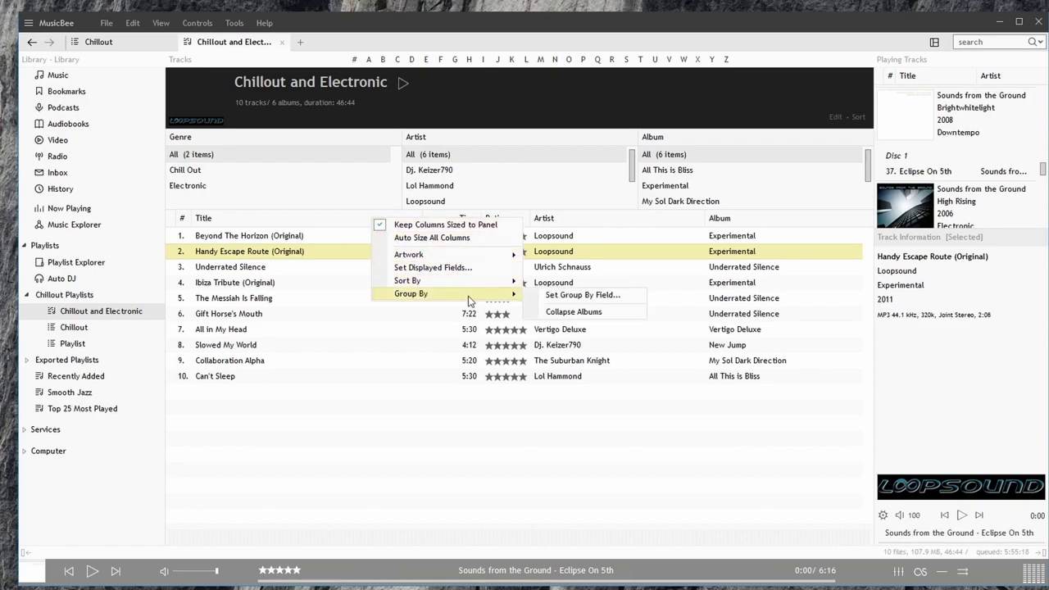
left_click(573, 313)
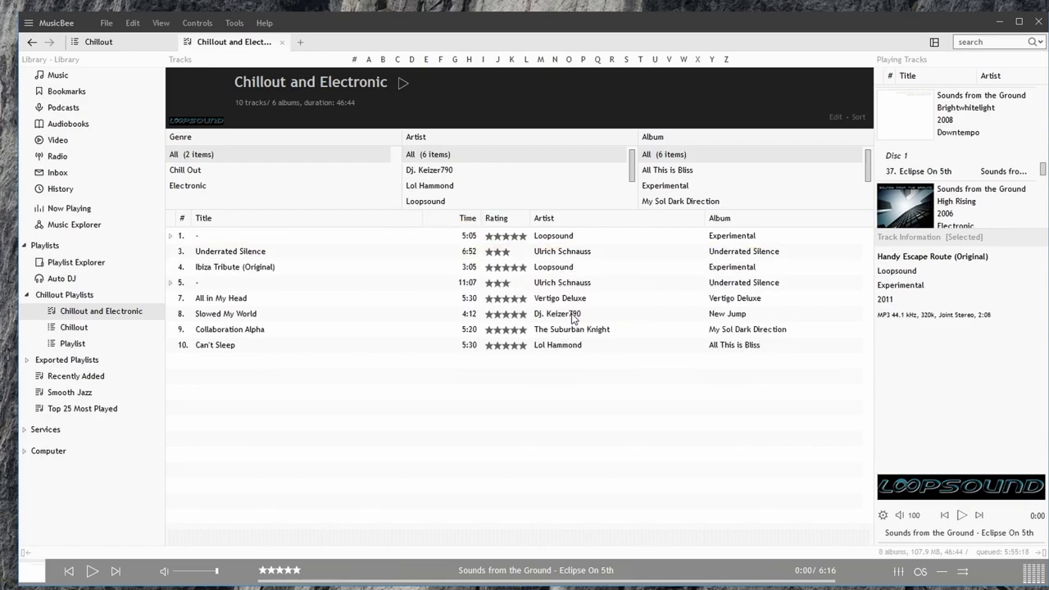
- Expand the collapsed Experimental and Underrated Silence albums to view their tracks, and collapse both again
left_click(170, 237)
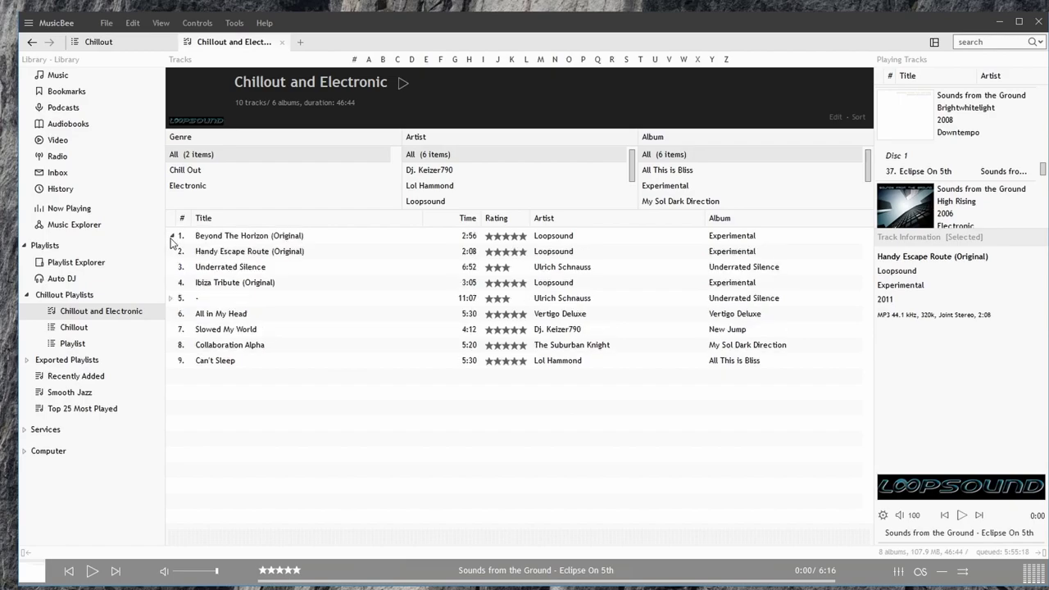
left_click(172, 299)
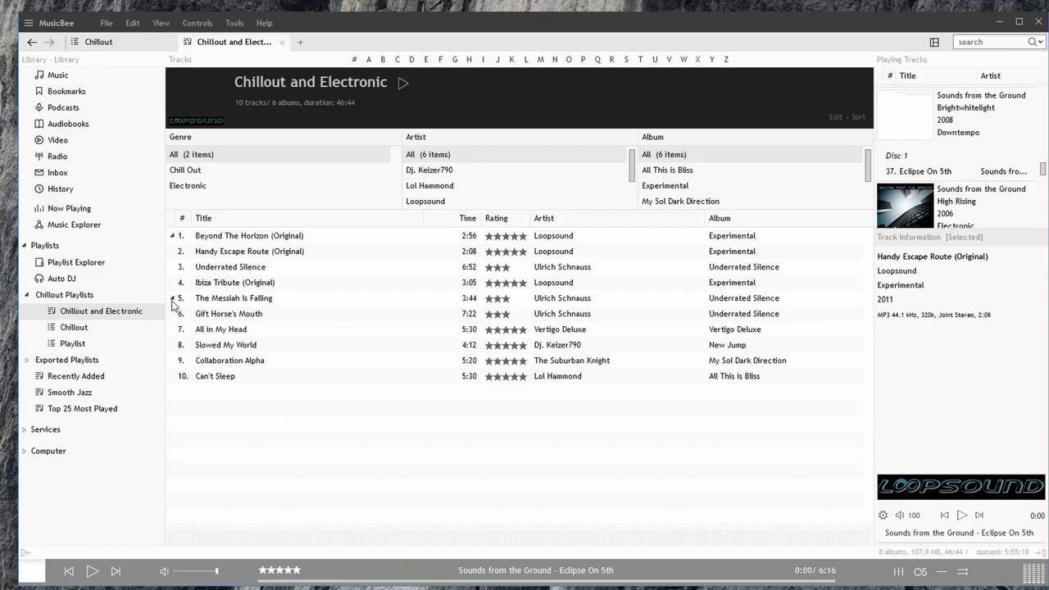
left_click(172, 299)
left_click(173, 237)
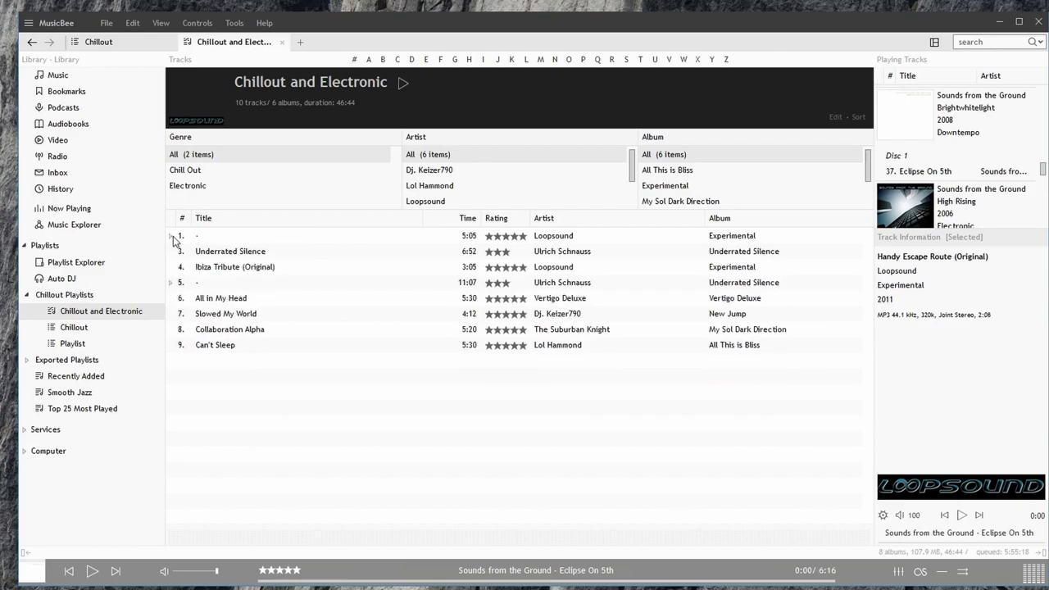
- Disable Collapse Albums for the Chillout and Electronic playlist and open the Music library
right_click(238, 223)
mouse_move(359, 299)
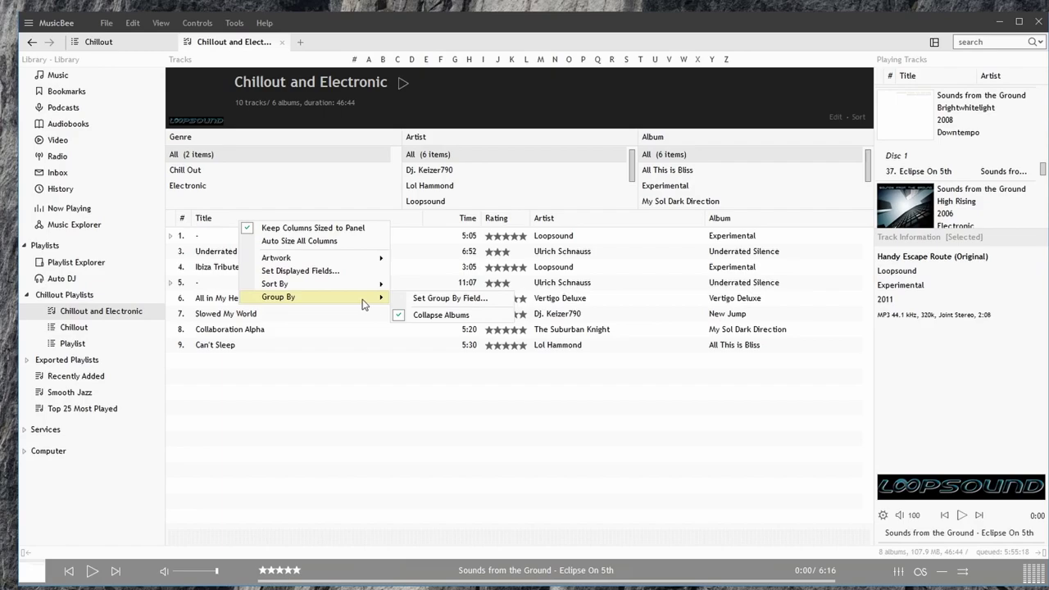
left_click(429, 316)
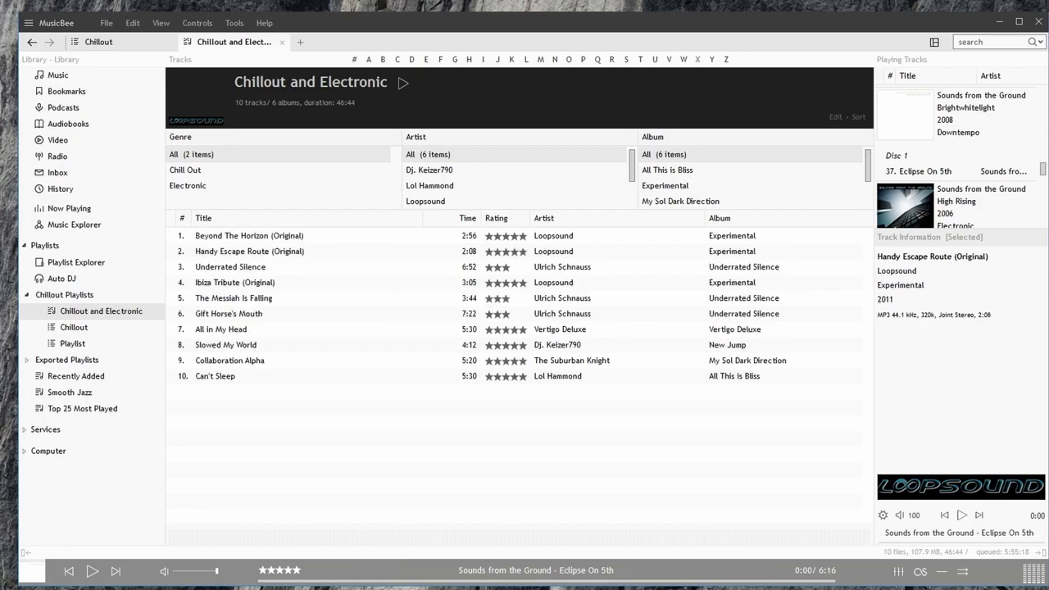
left_click(57, 75)
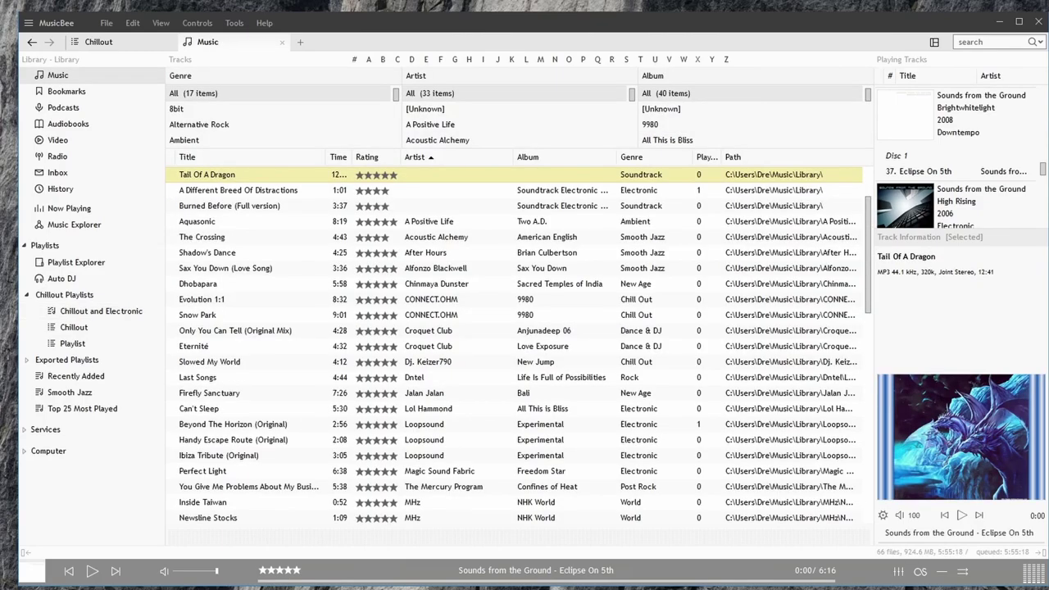